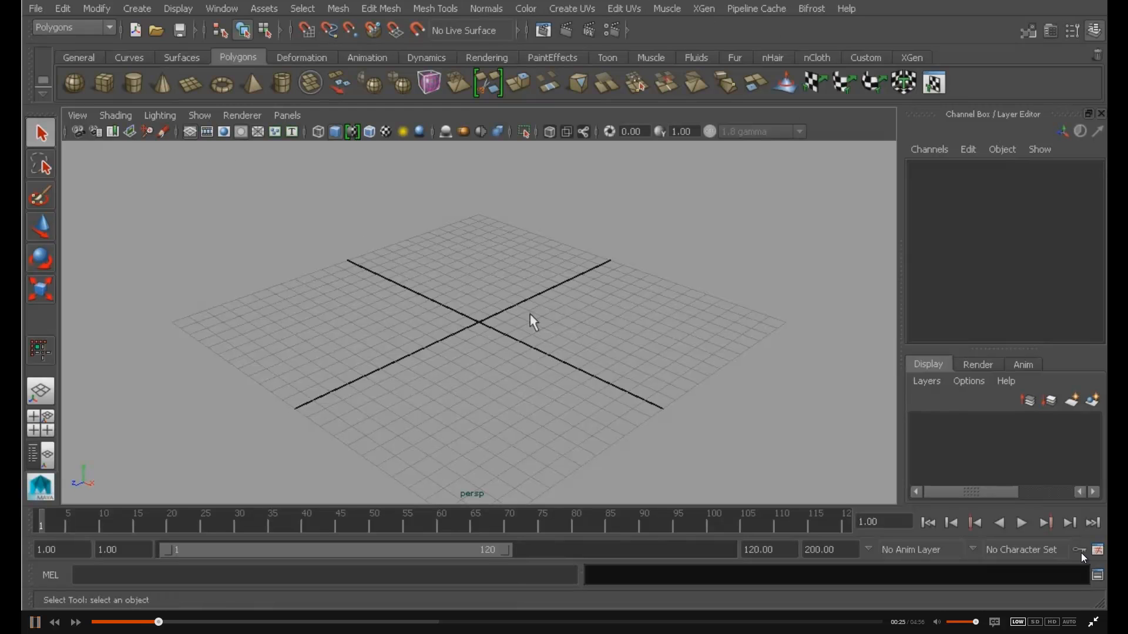
Hide all menu sets in the hotbox, leaving only Recent Commands, Maya and Hotbox Controls.
key(space)
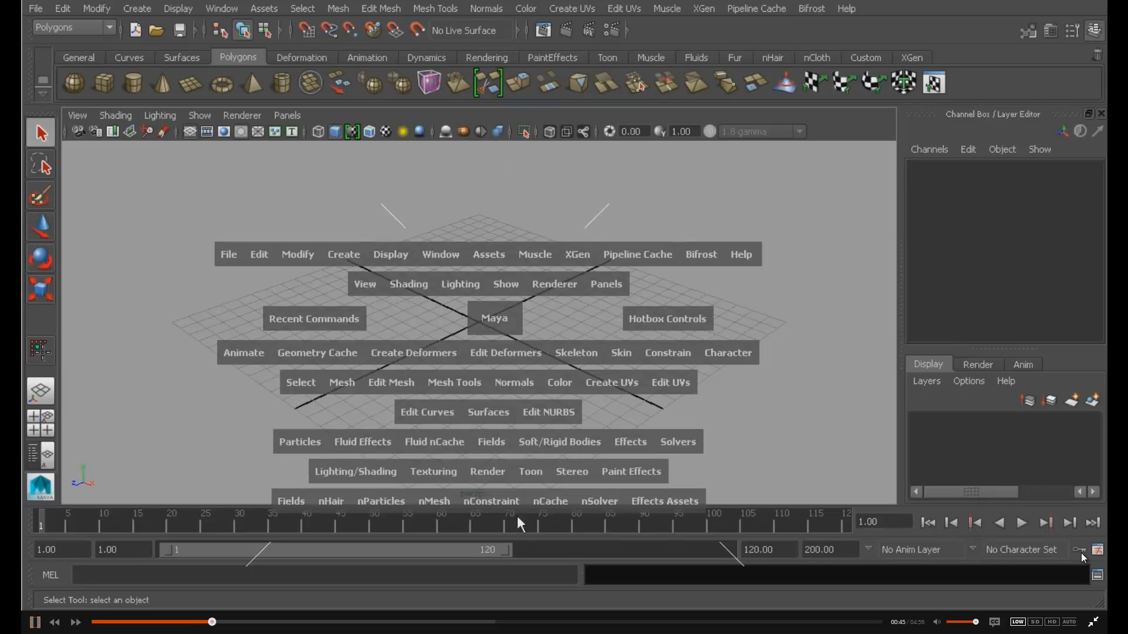
drag(668, 317, 728, 338)
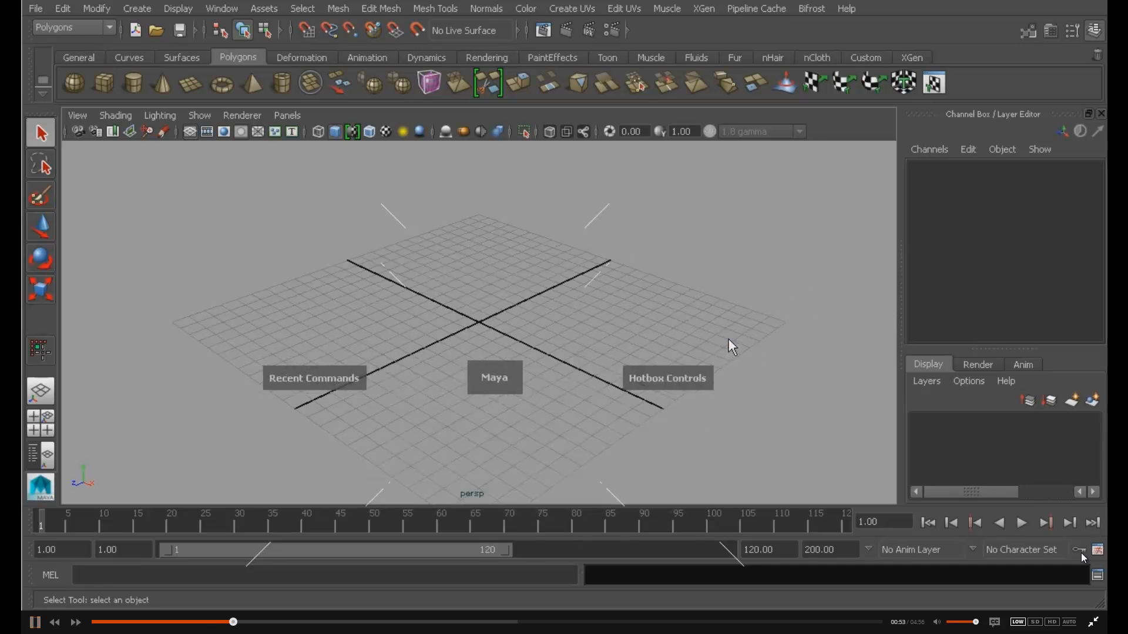
key(space)
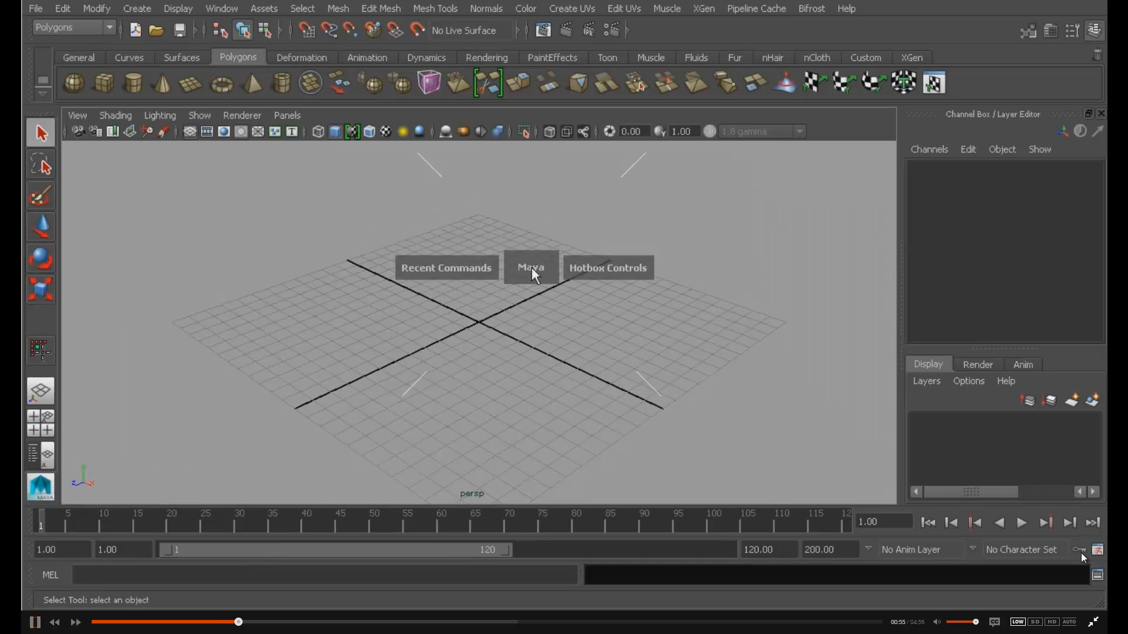
drag(532, 266, 359, 319)
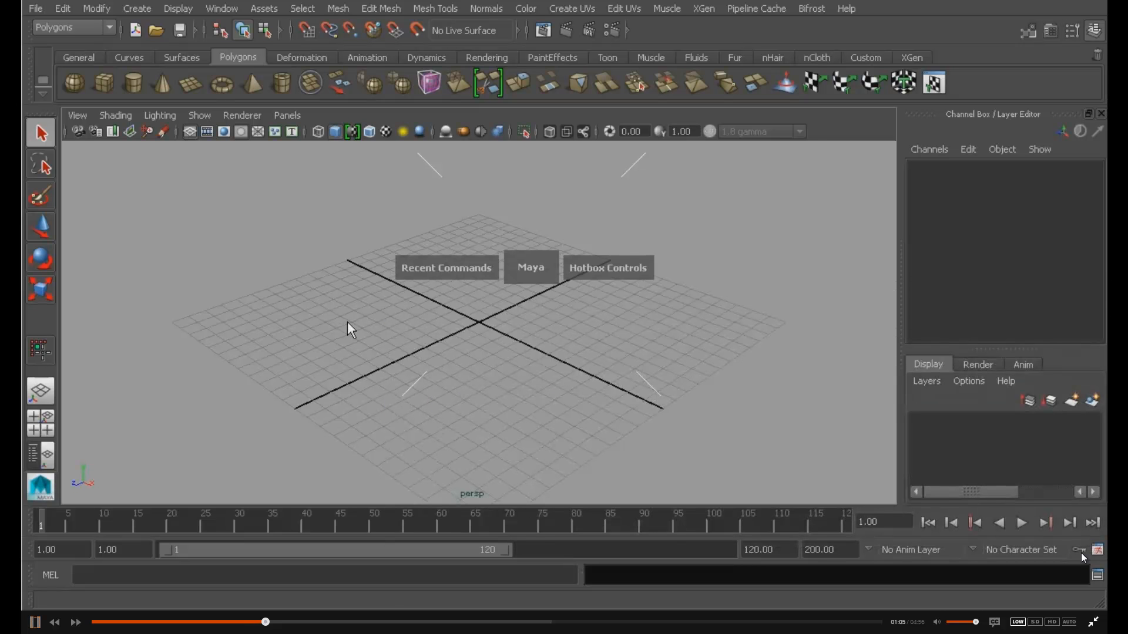
click(612, 264)
drag(613, 265, 577, 238)
Toggle the Tool Box and then the Time Slider off and back on through the hotbox's interface marking menu.
click(691, 233)
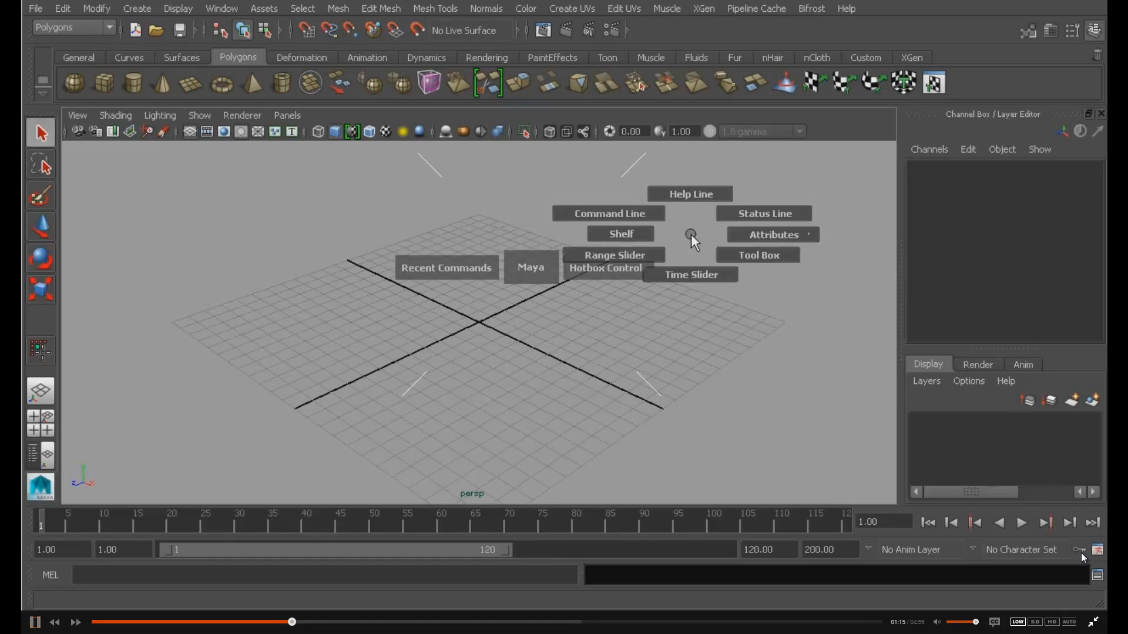
drag(691, 234, 745, 275)
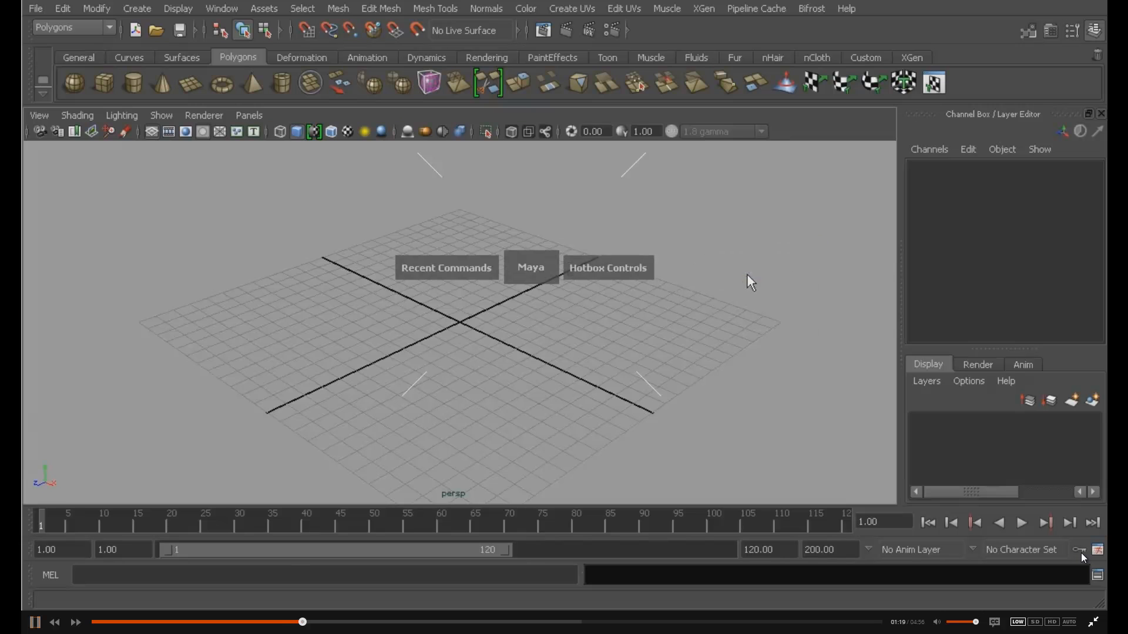
click(673, 258)
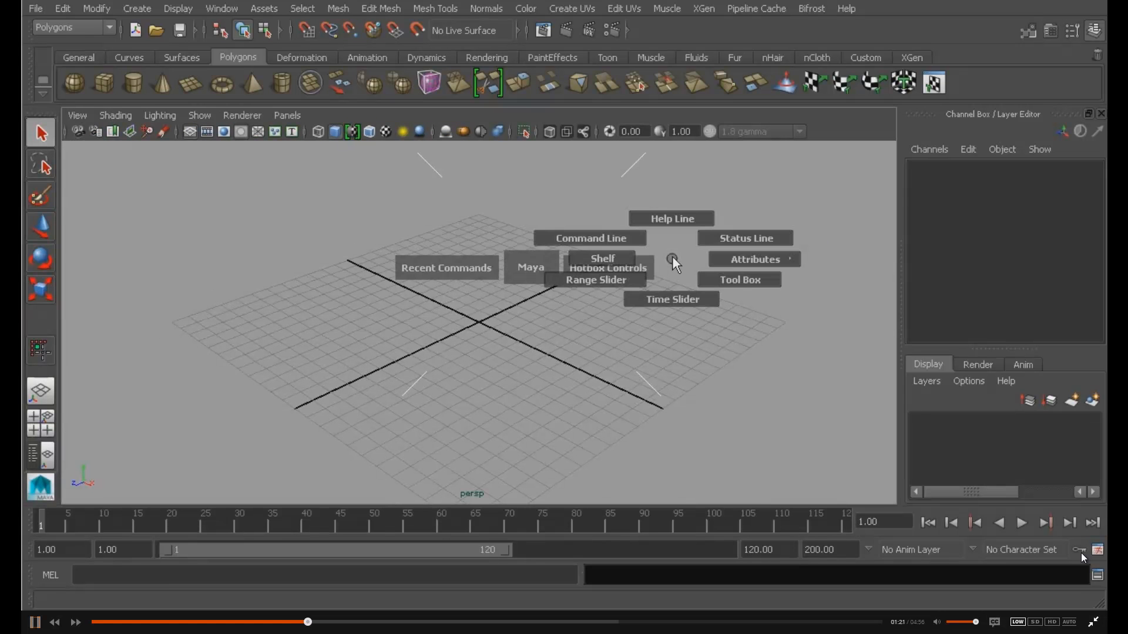
drag(676, 259, 681, 295)
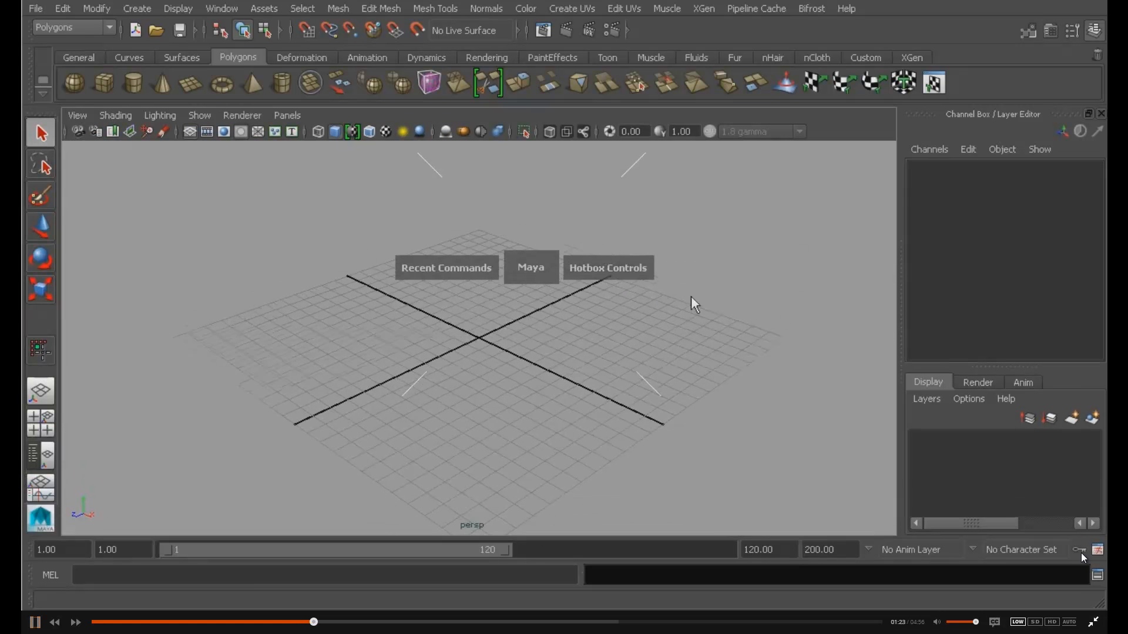
drag(721, 258, 720, 300)
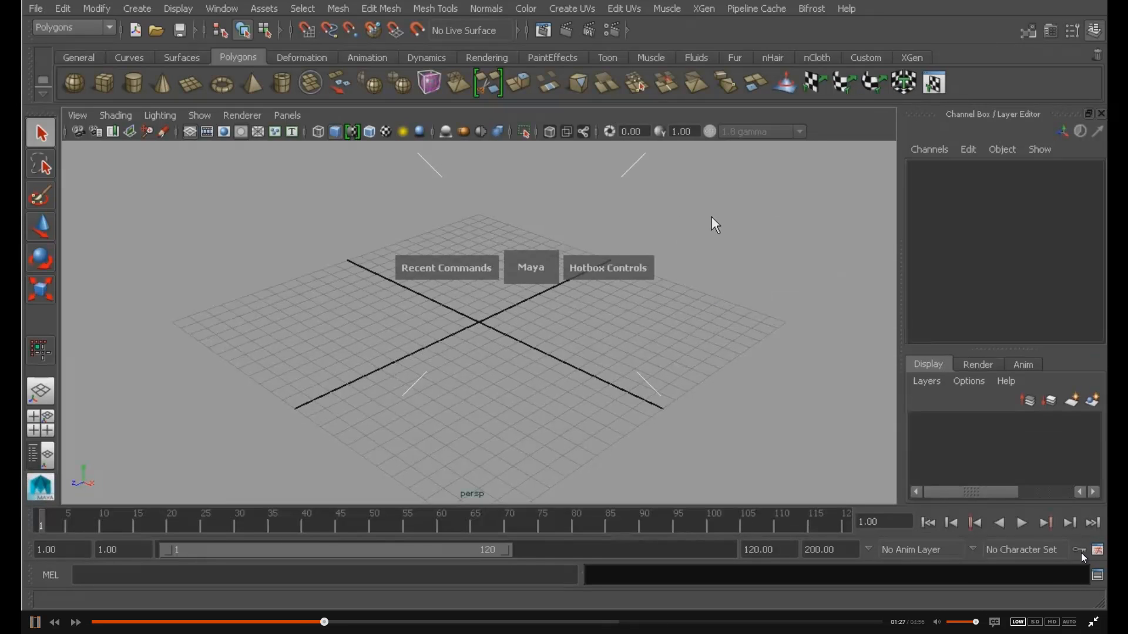
Change the main panel to the Outliner and then to the Hypergraph using the hotbox.
drag(535, 380, 534, 339)
key(space)
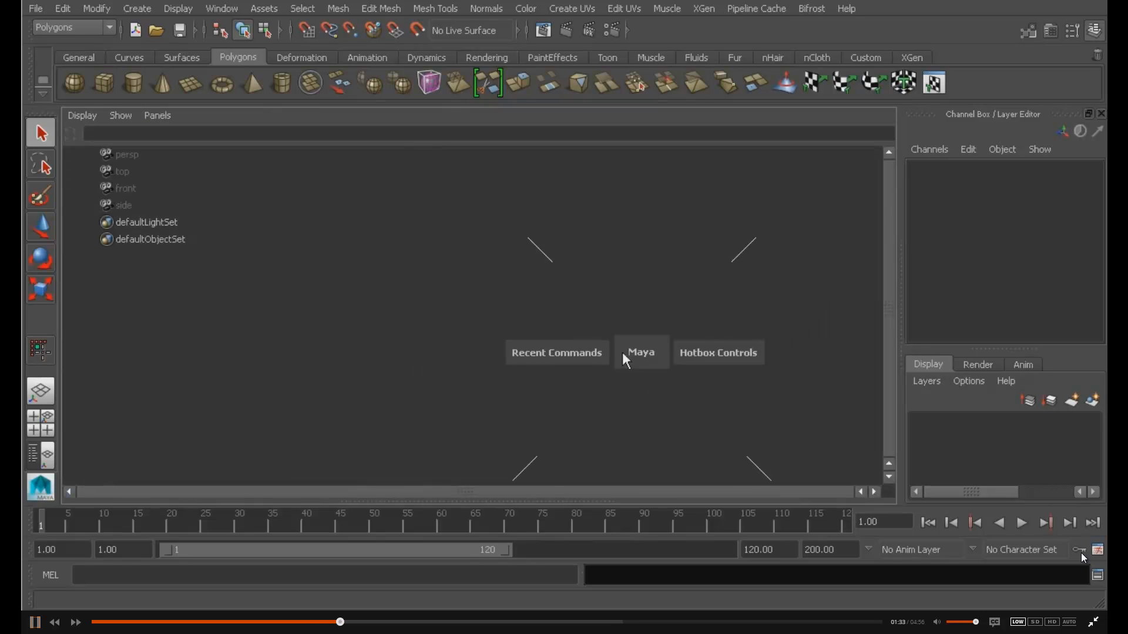
drag(642, 406, 623, 448)
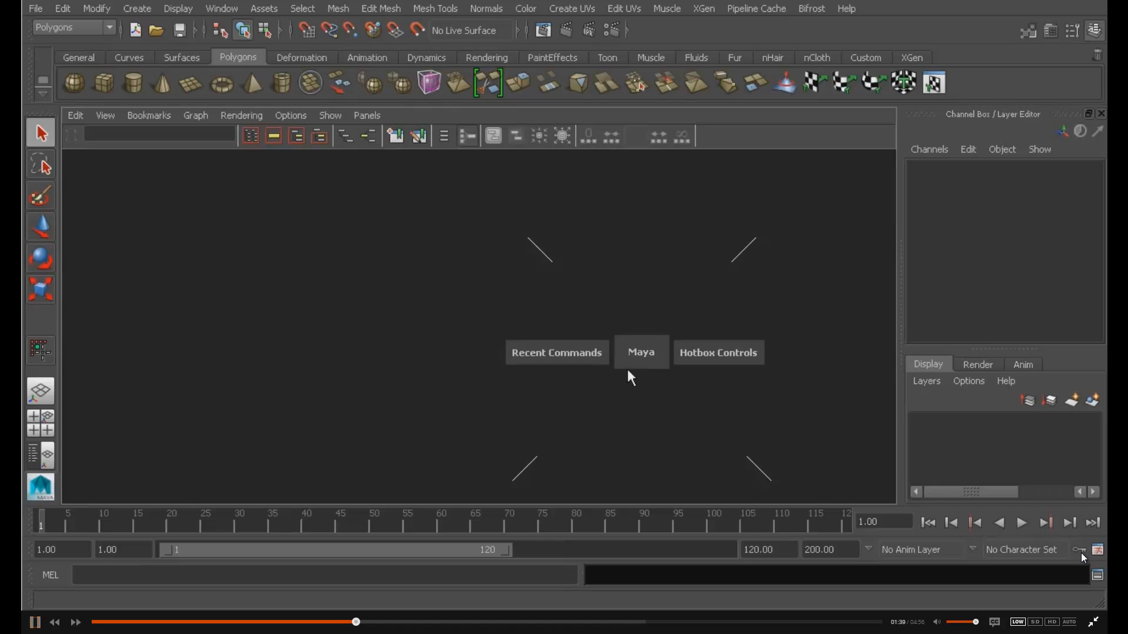
Bring the single perspective view back into the main panel using the hotbox.
key(space)
drag(647, 197, 650, 166)
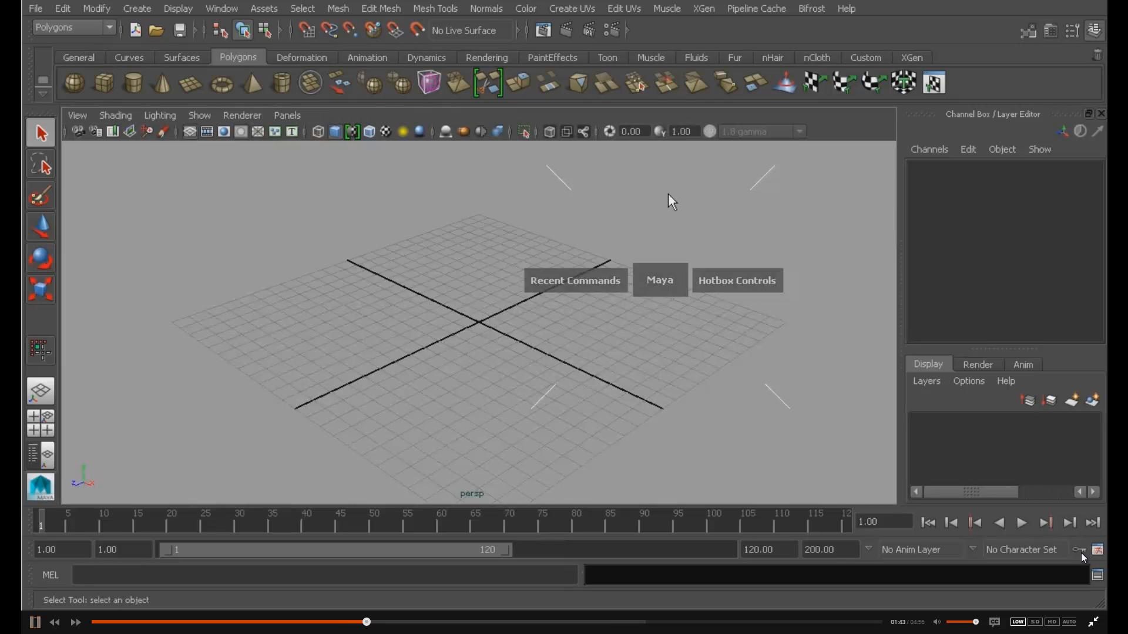
drag(676, 163, 673, 132)
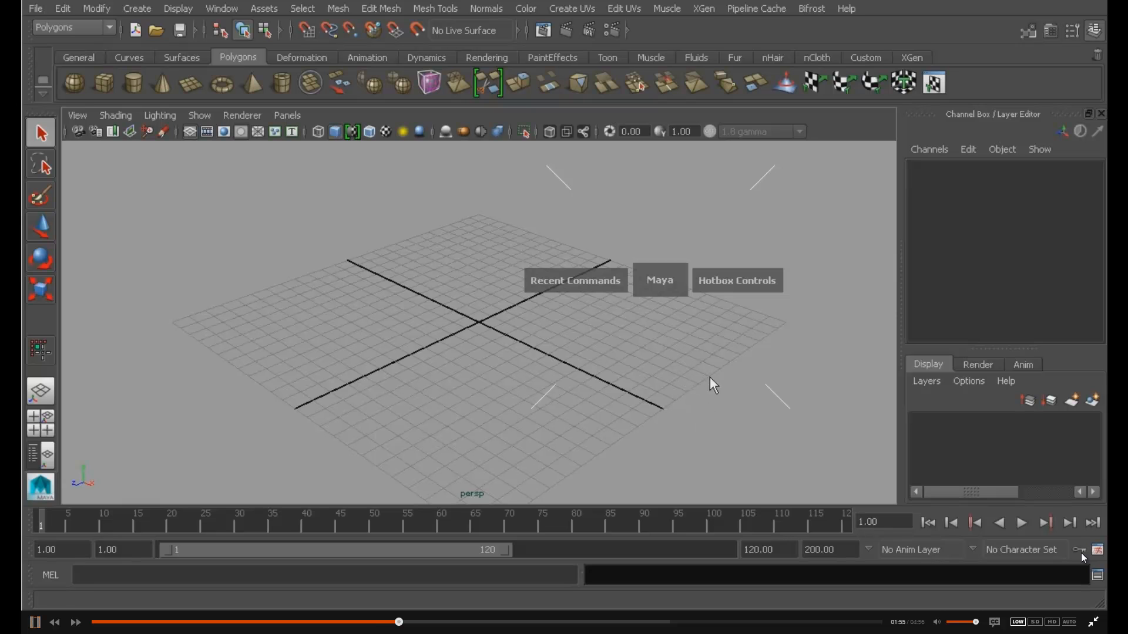
Change the selection mode to component selection through the hotbox.
drag(468, 294, 419, 276)
mouse_move(530, 306)
mouse_down()
mouse_move(548, 291)
mouse_move(538, 300)
mouse_up()
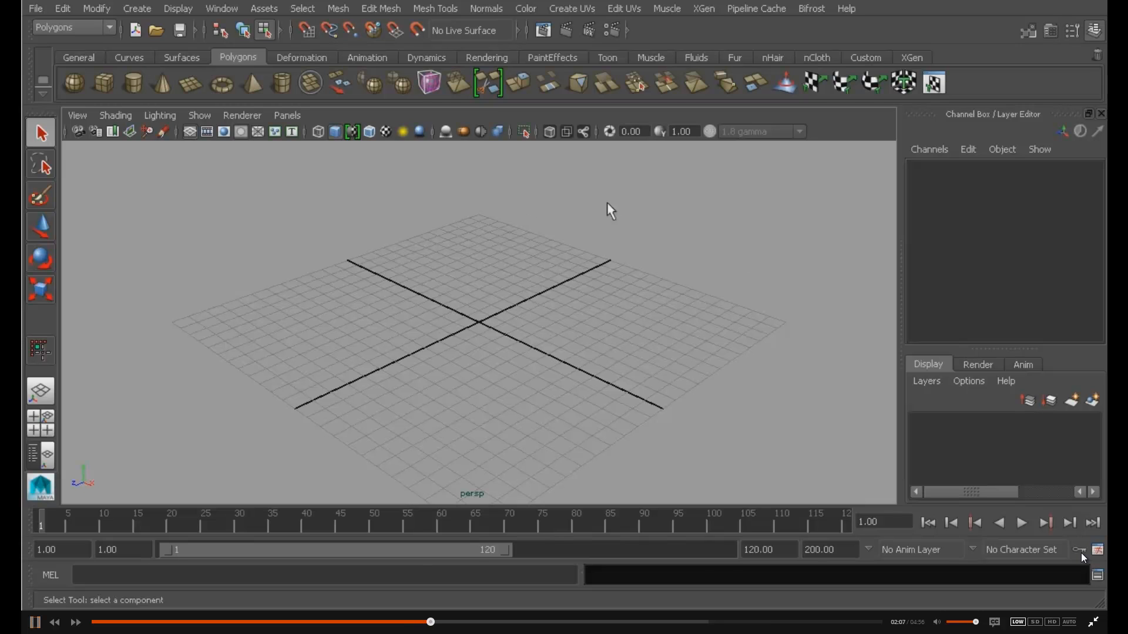
Show only the Polygons menu set in the hotbox and view its Edit Mesh commands.
key(space)
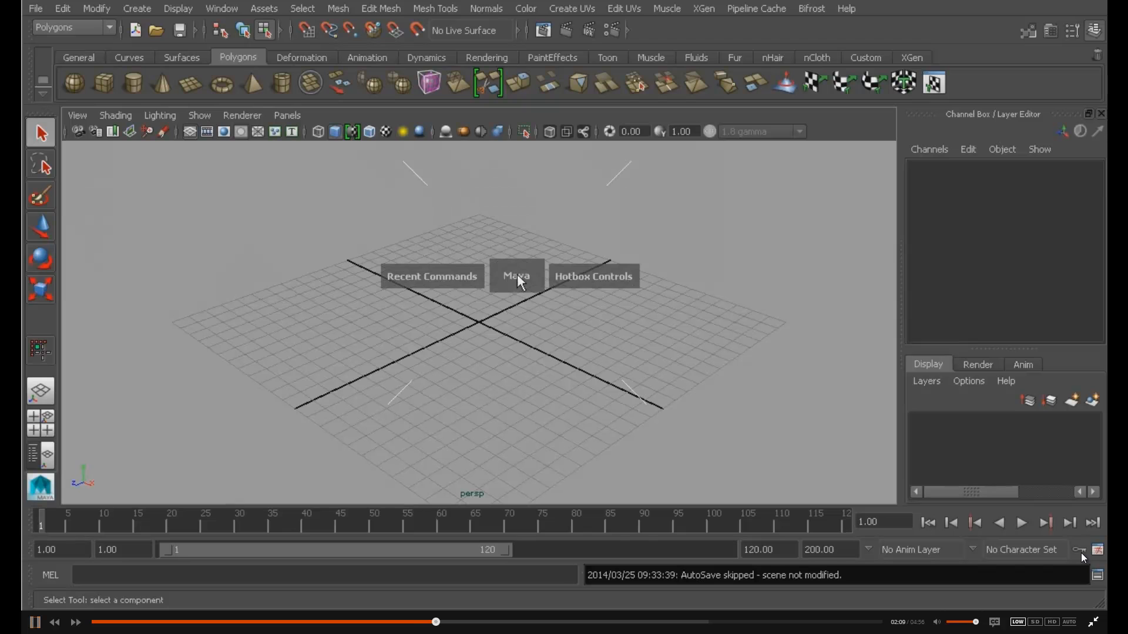
click(612, 278)
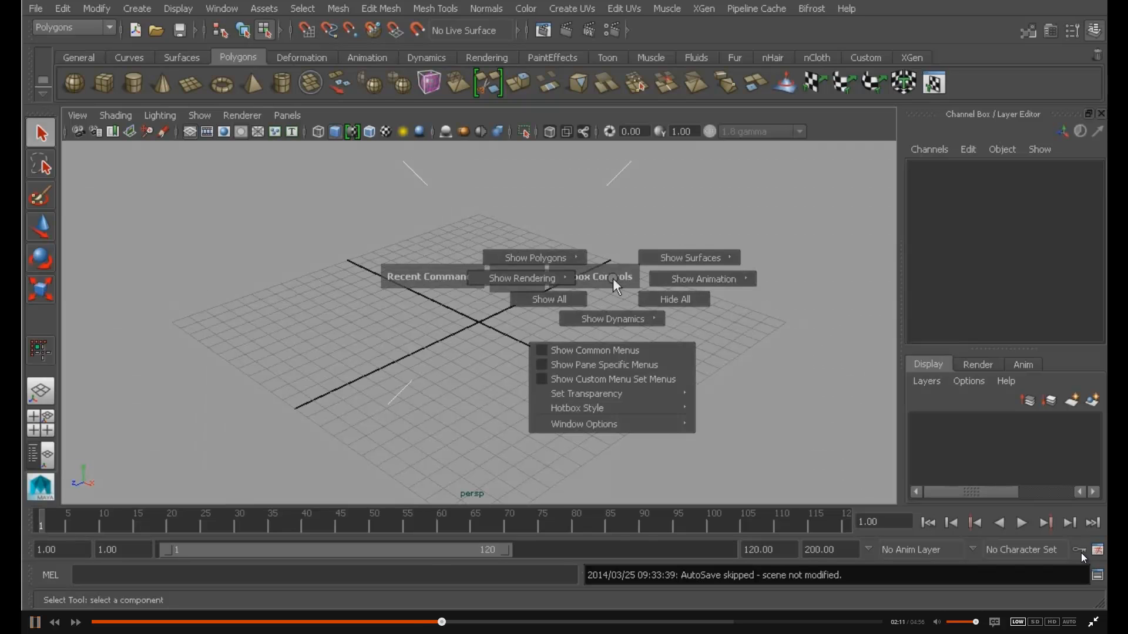
drag(613, 277, 578, 301)
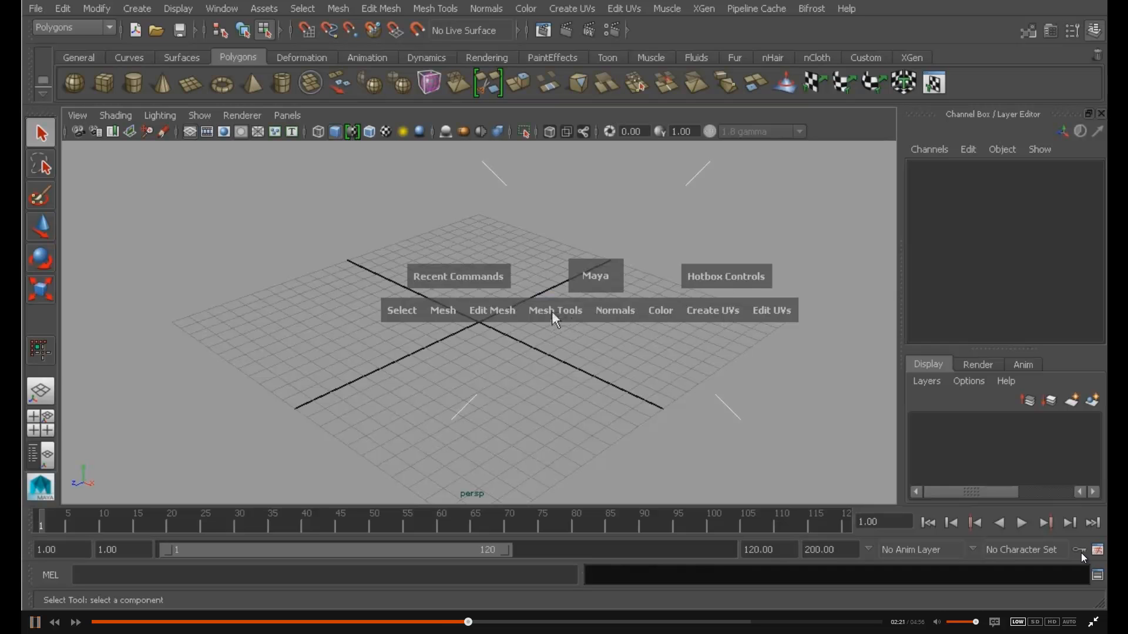
key(space)
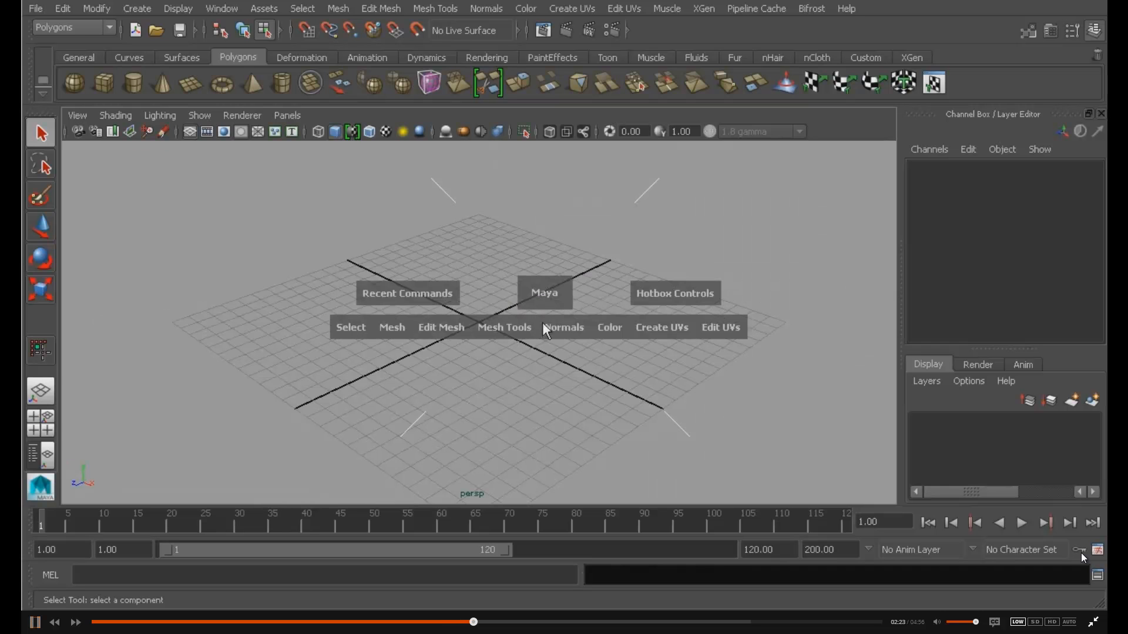
click(429, 327)
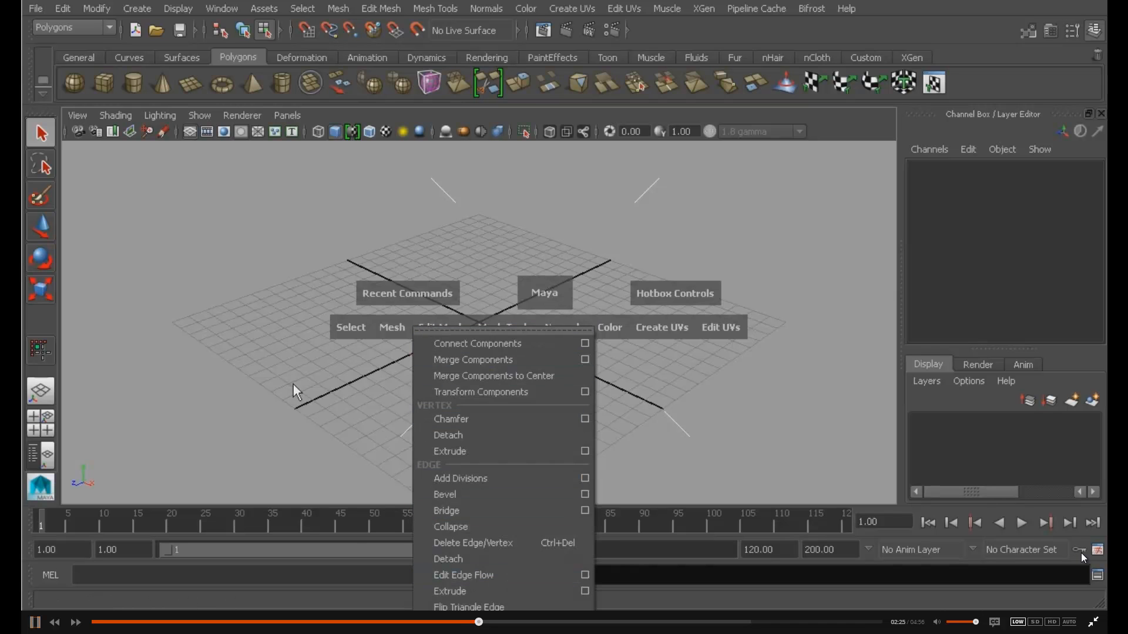
Set the hotbox to show all menu sets and reopen it.
key(space)
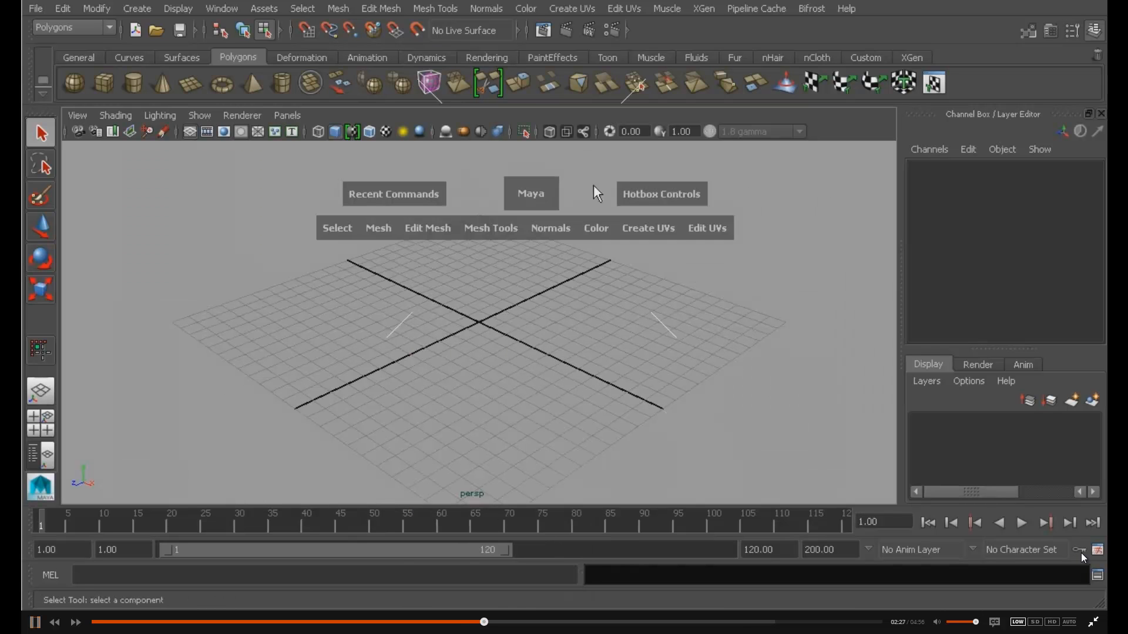
drag(647, 190, 645, 211)
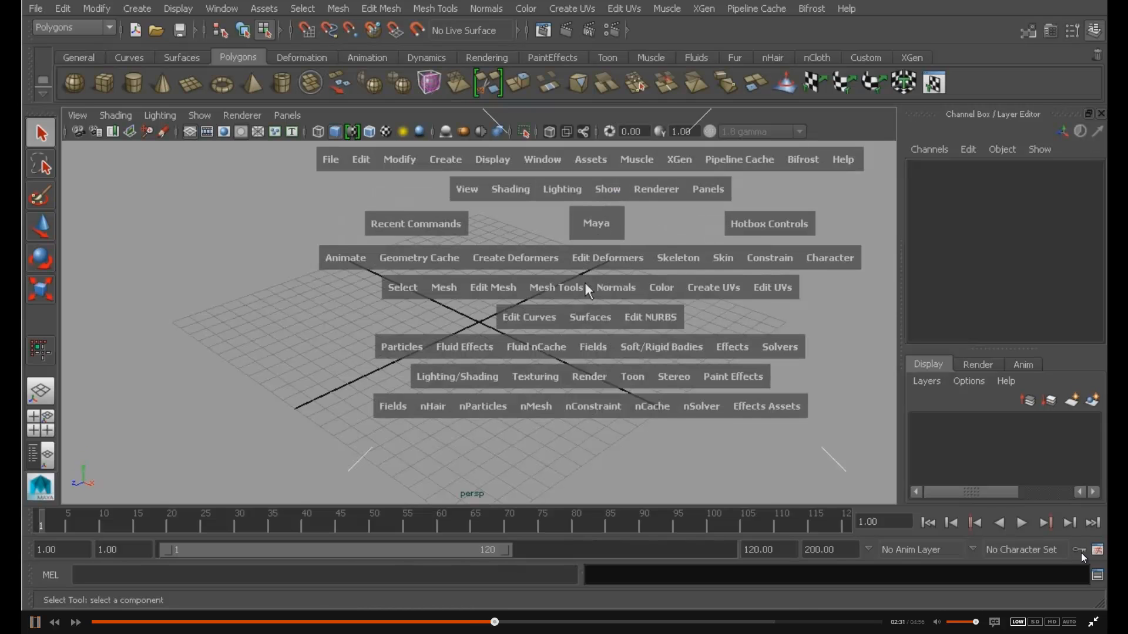
key(space)
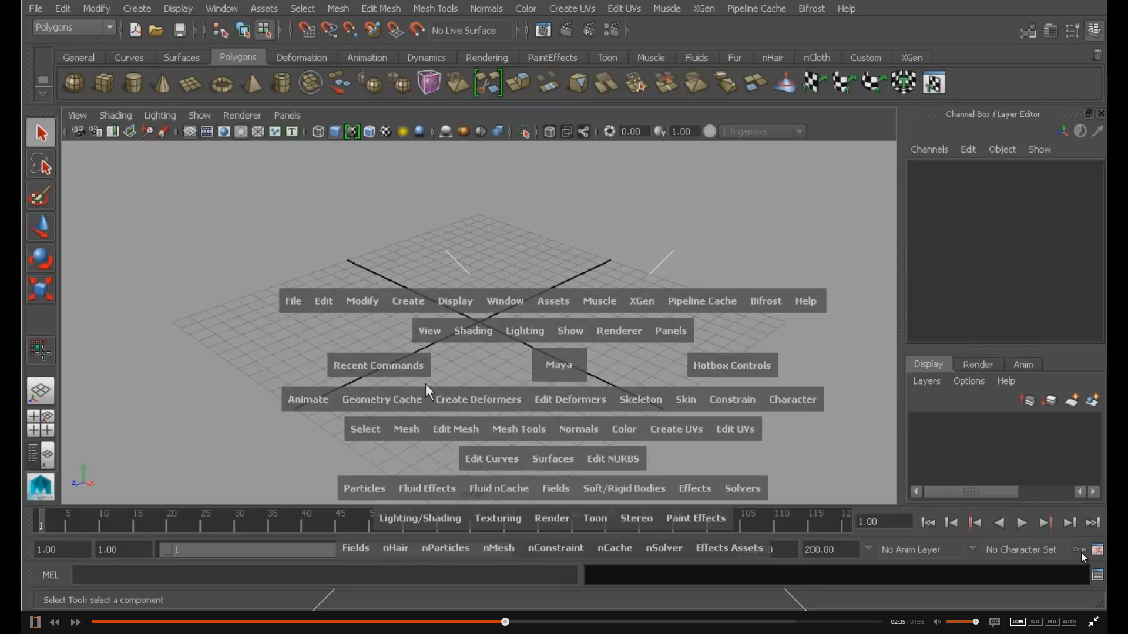
Look through the command lists in the full hotbox, including Mesh Tools and Fluid Effects.
key(space)
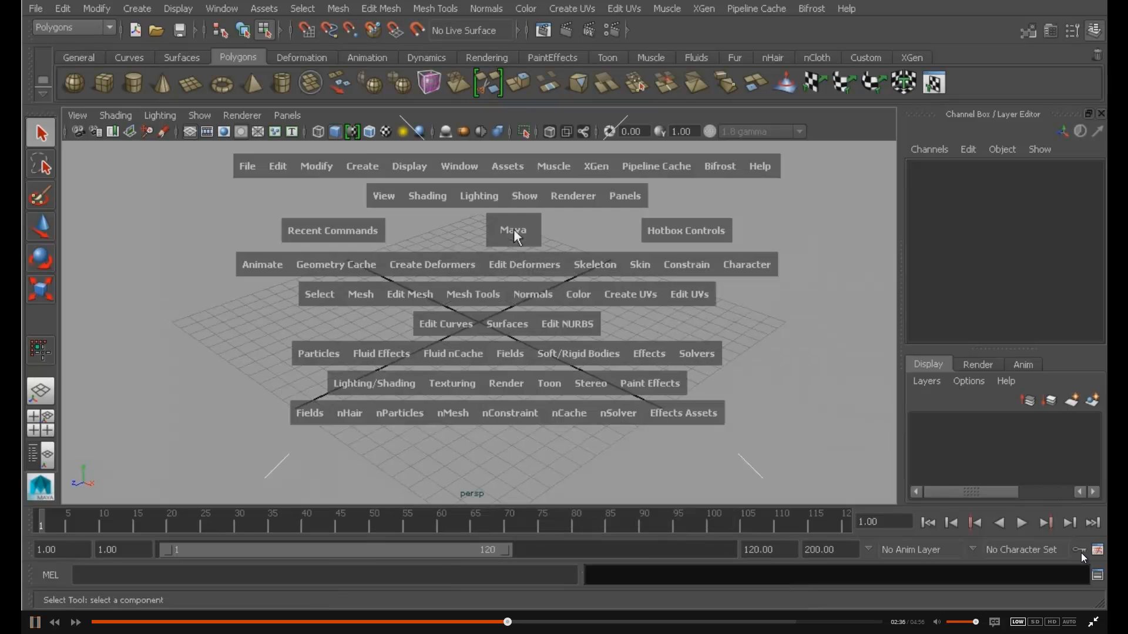
click(474, 295)
click(309, 318)
click(377, 352)
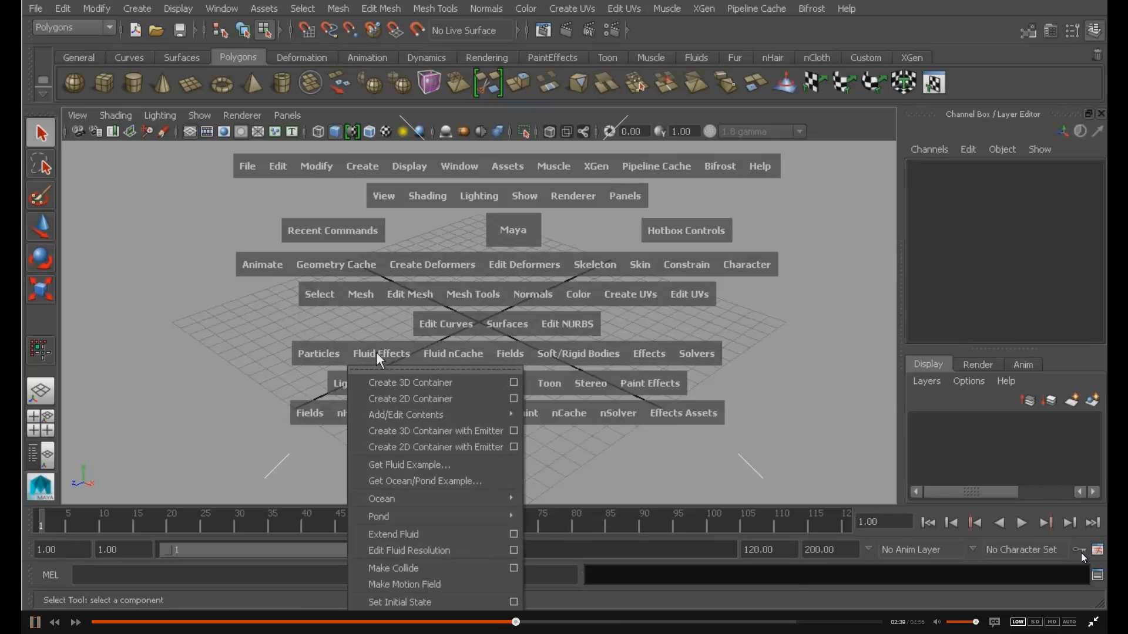
click(373, 328)
click(599, 383)
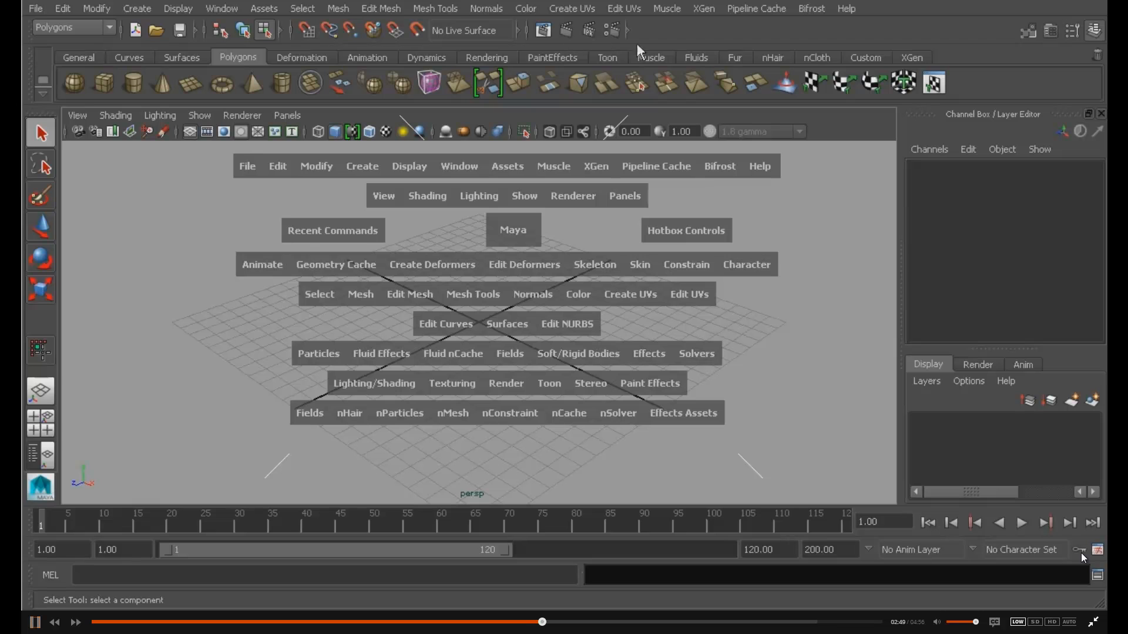
key(space)
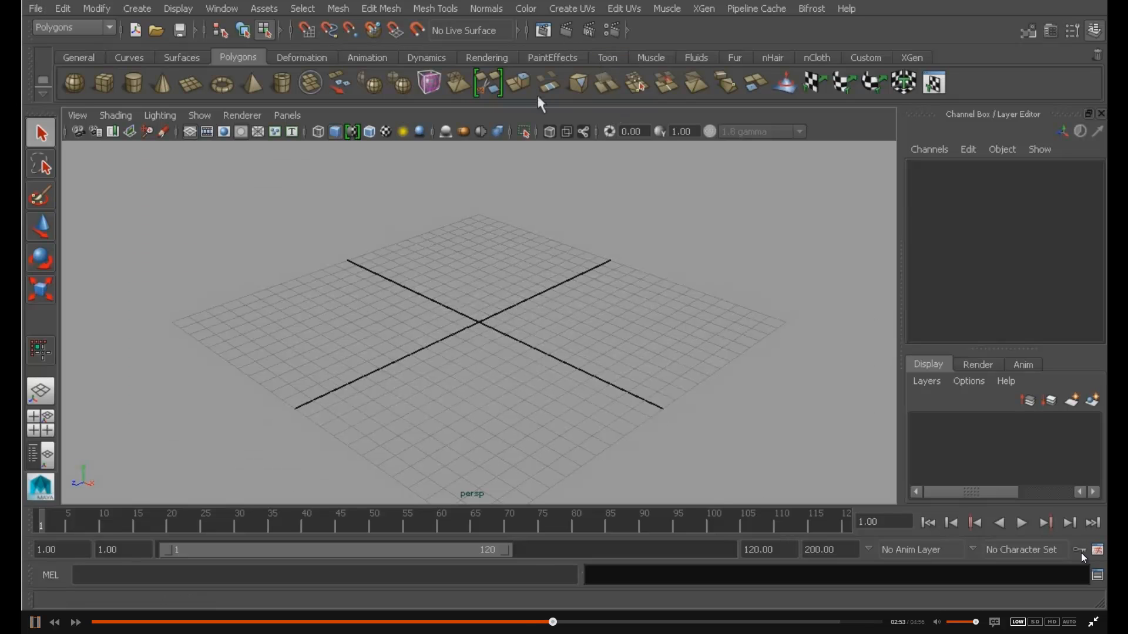
Examine the Skeleton commands and the location of Hotbox Controls in the hotbox.
key(space)
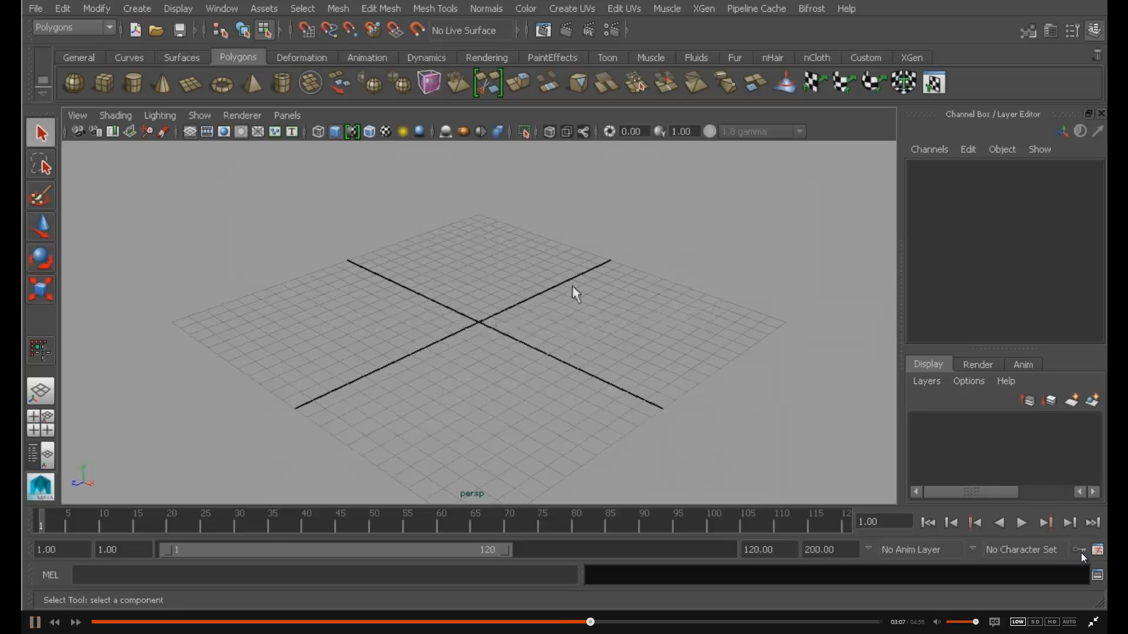
key(space)
key(space)
click(598, 331)
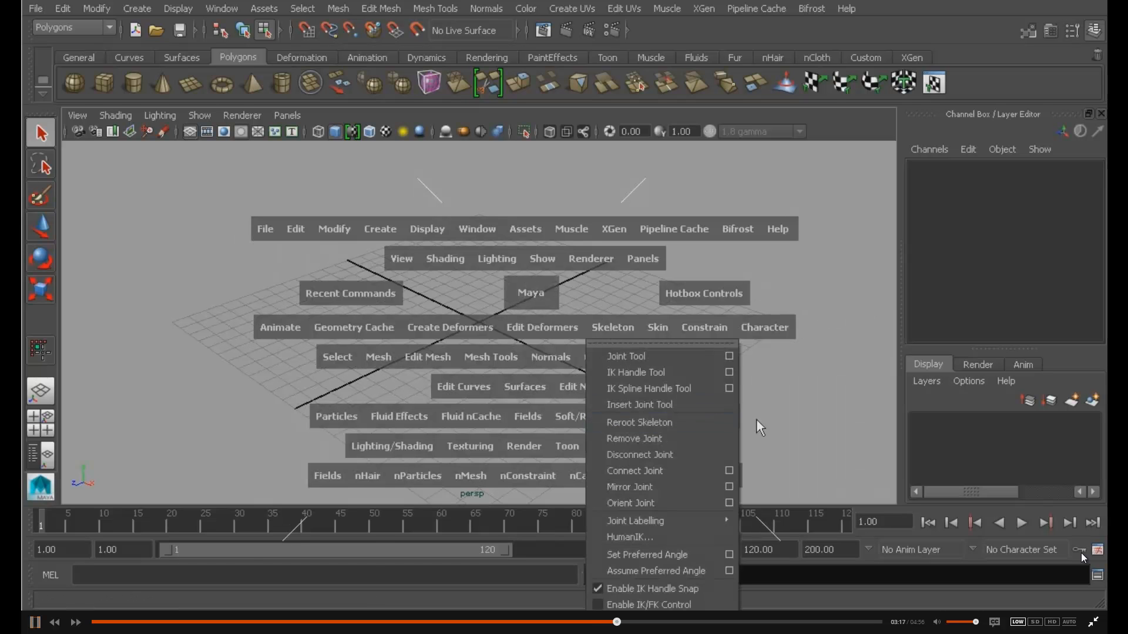
click(628, 300)
mouse_move(703, 293)
mouse_down()
mouse_move(767, 369)
mouse_move(752, 307)
mouse_move(746, 329)
mouse_move(704, 288)
mouse_up()
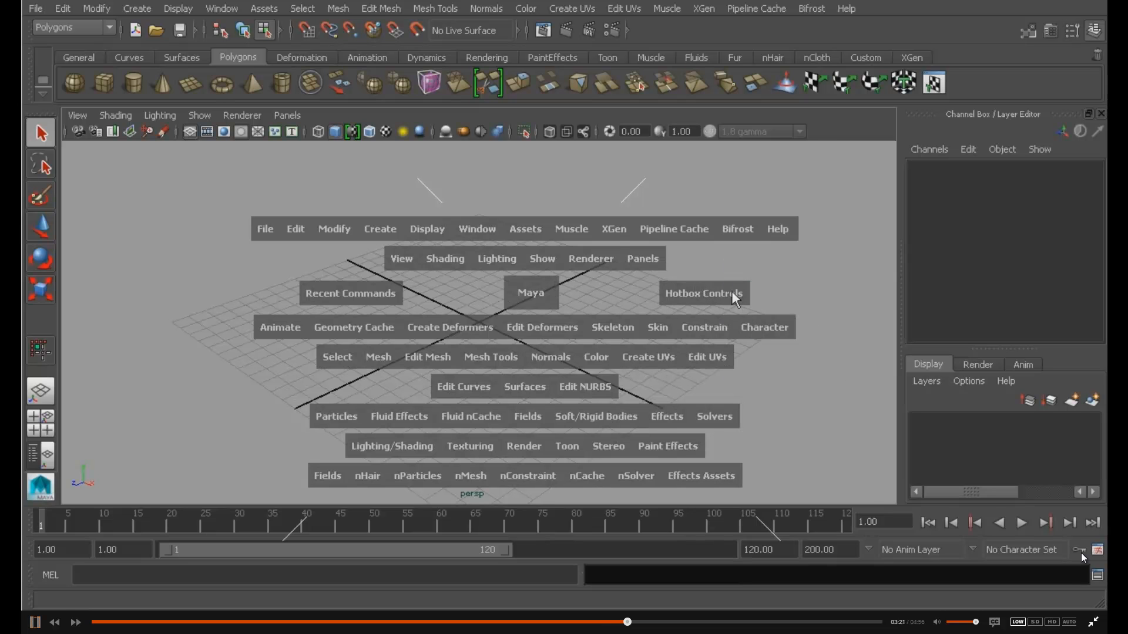
key(space)
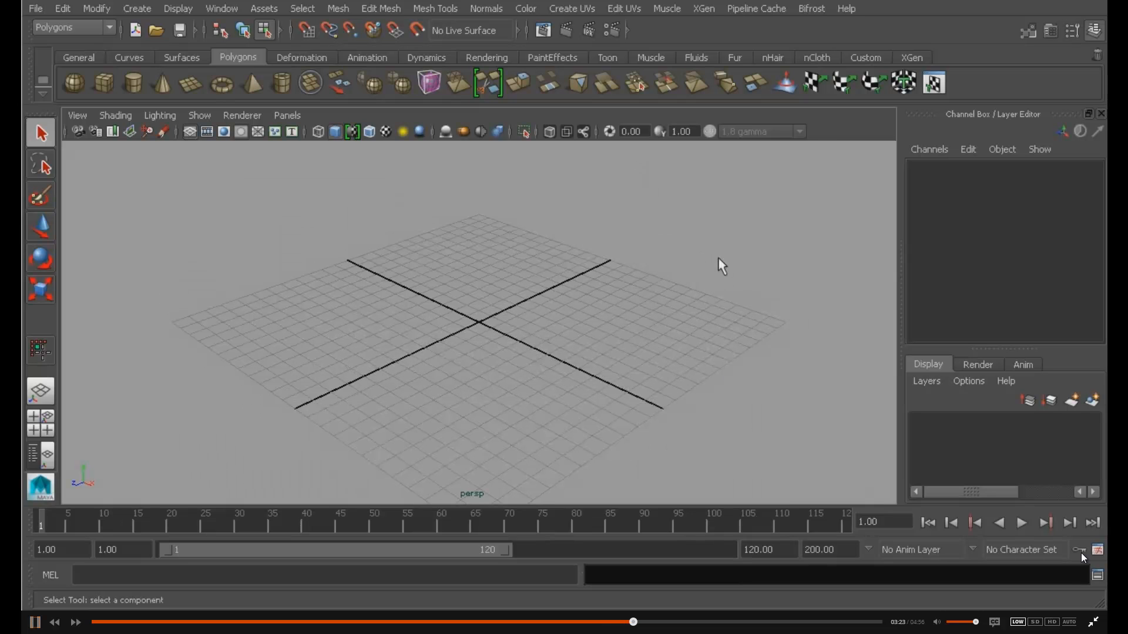
Compare the standard Window and Select command lists with the menus offered in the hotbox.
click(221, 8)
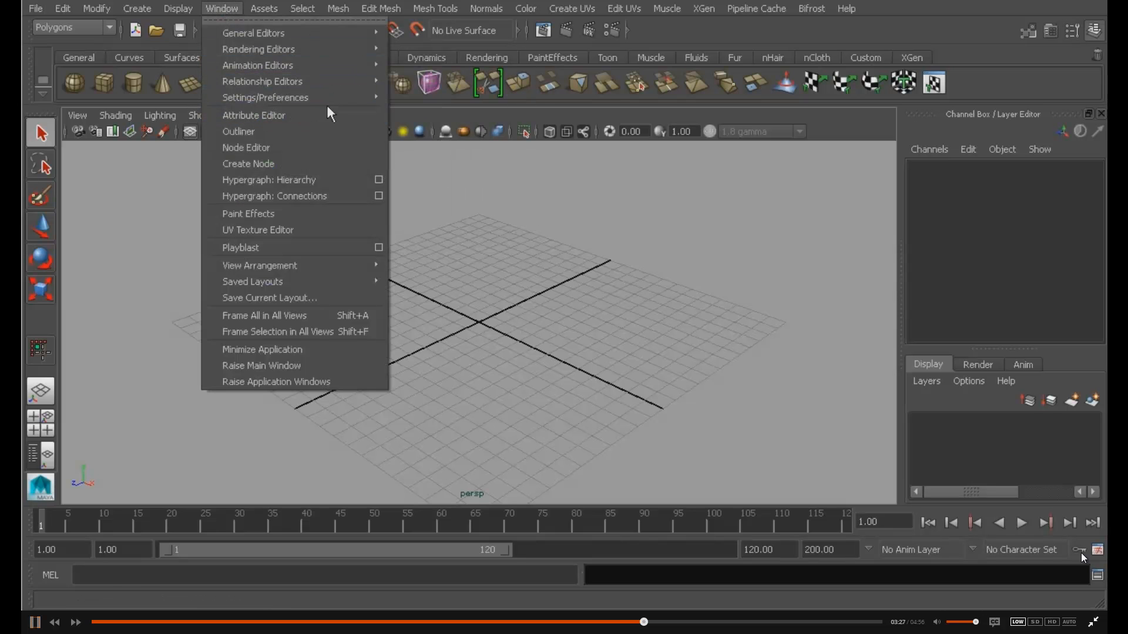
click(830, 107)
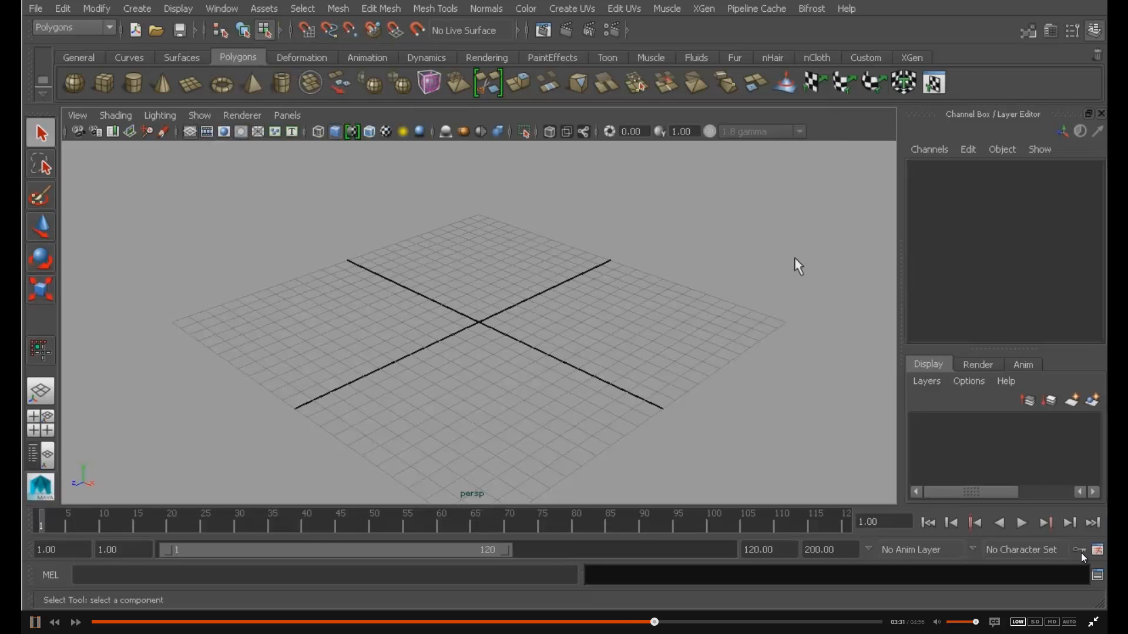
click(232, 9)
mouse_move(302, 8)
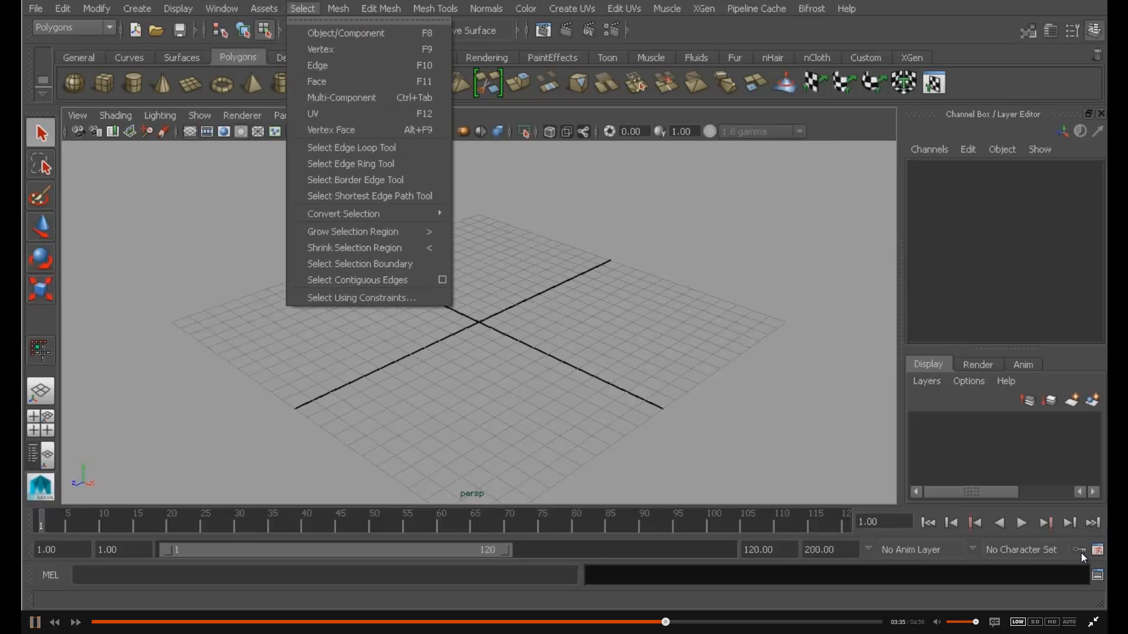
click(415, 98)
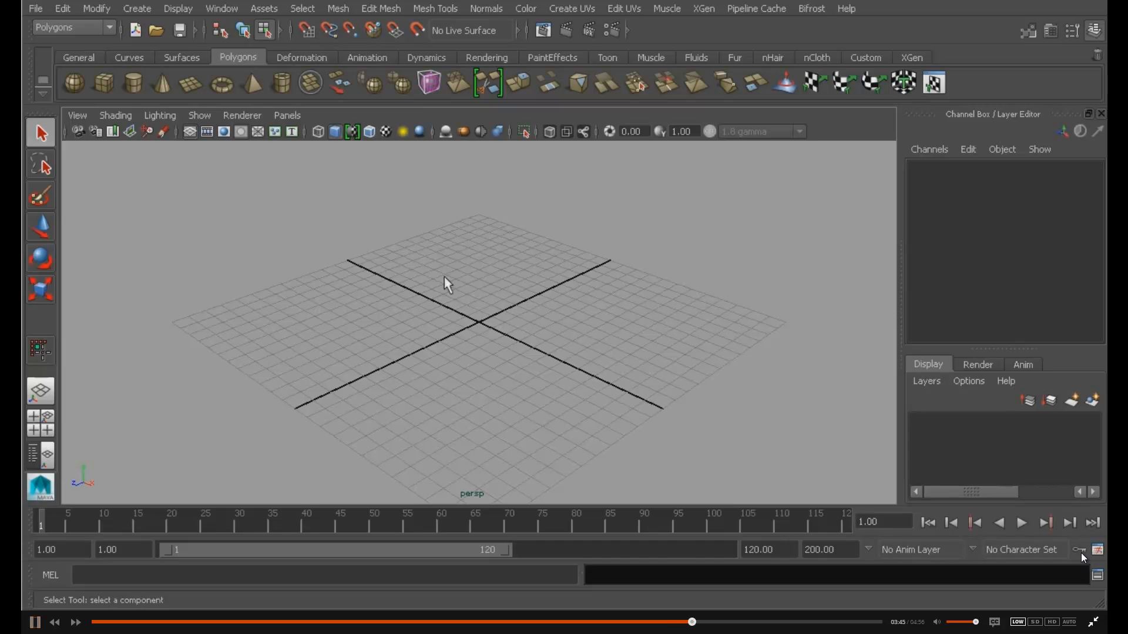
key(space)
key(space)
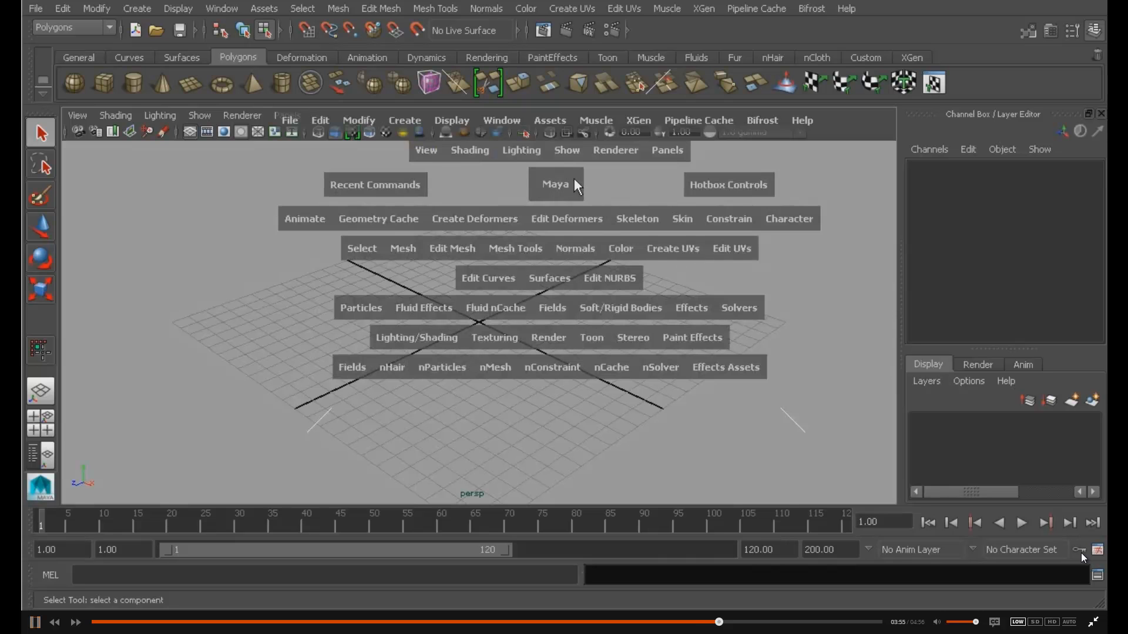